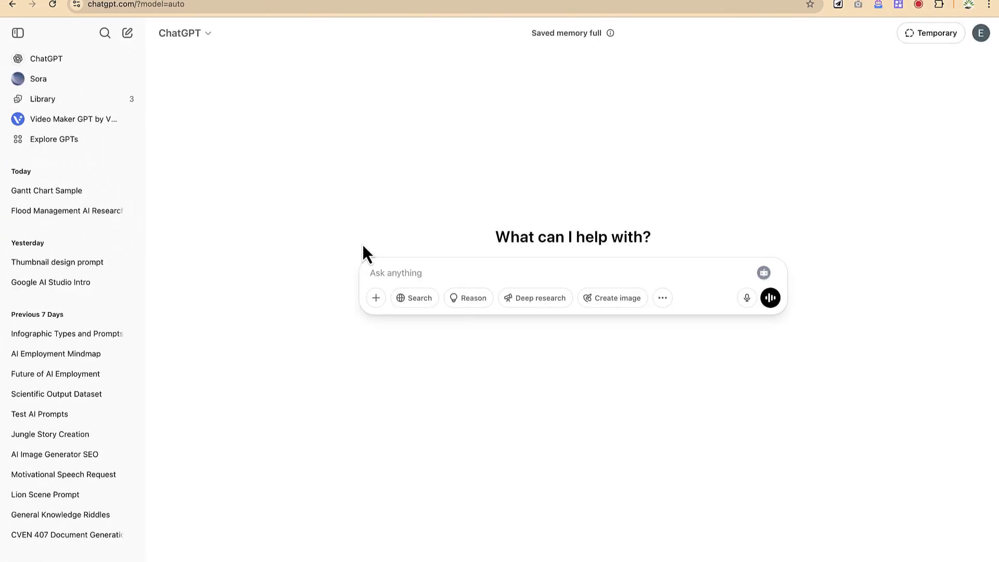
Step: Paste and send the prompt for a numbered May 2025–April 2026 research timeline with start dates and week durations
click(408, 273)
key(ctrl+v)
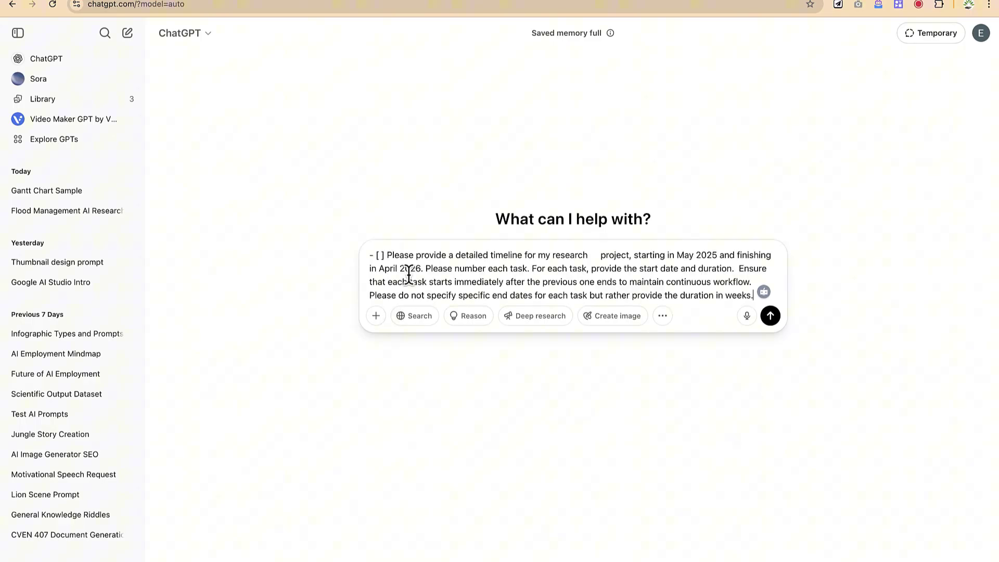
click(387, 255)
key(BackSpace)
key(BackSpace)
key(BackSpace)
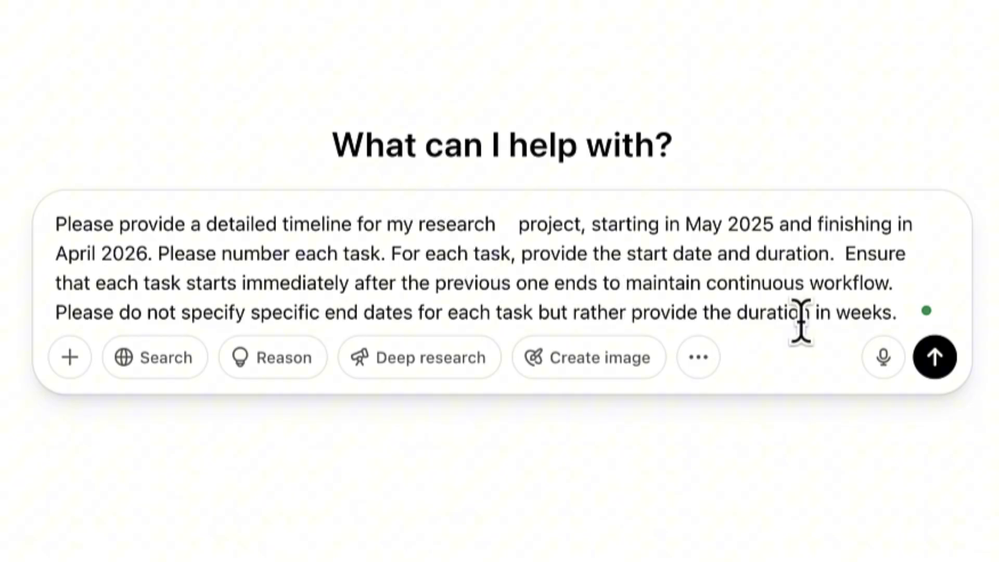
click(932, 363)
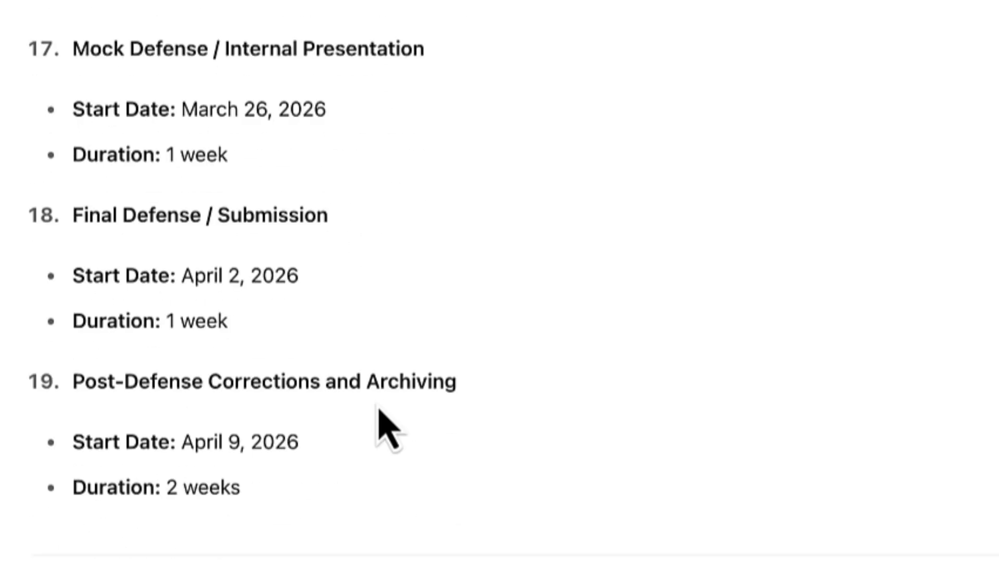
Step: Scroll through the 19-step timeline reply, from its introduction to the closing Gantt chart offer
scroll(364, 219, up, 10)
scroll(370, 182, up, 10)
scroll(369, 182, up, 10)
scroll(375, 197, up, 10)
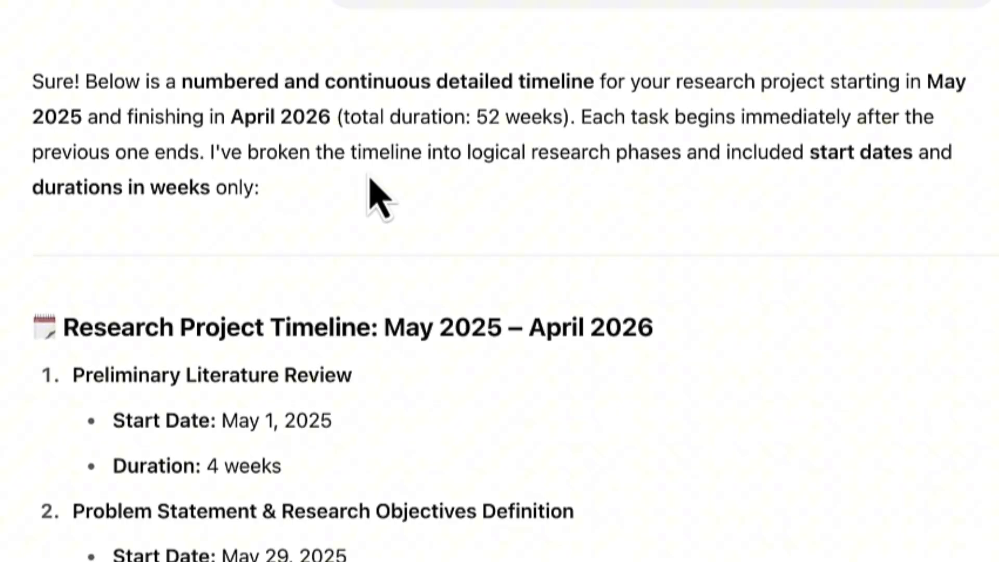
scroll(367, 177, down, 10)
scroll(364, 172, up, 10)
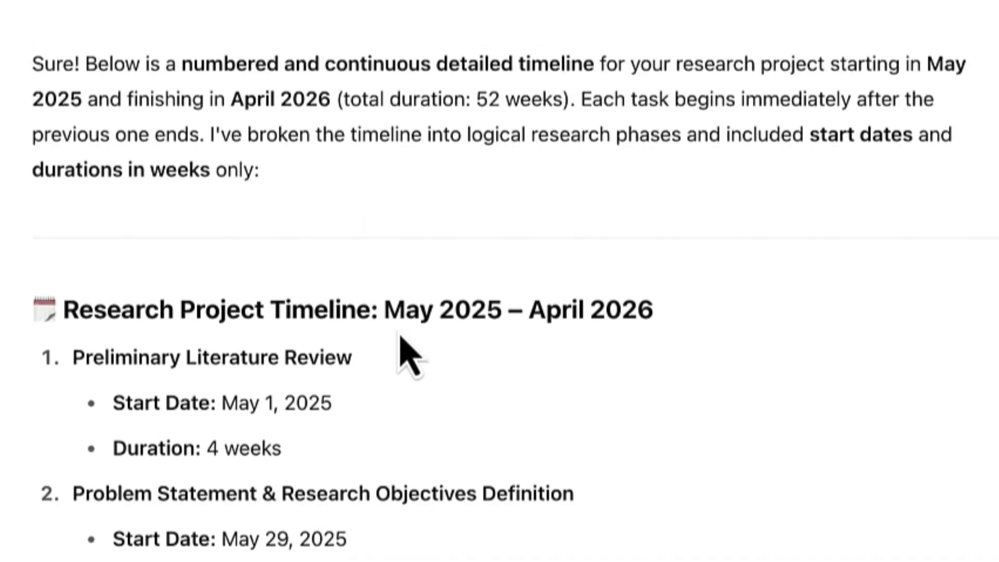
scroll(629, 329, down, 2)
scroll(628, 331, down, 10)
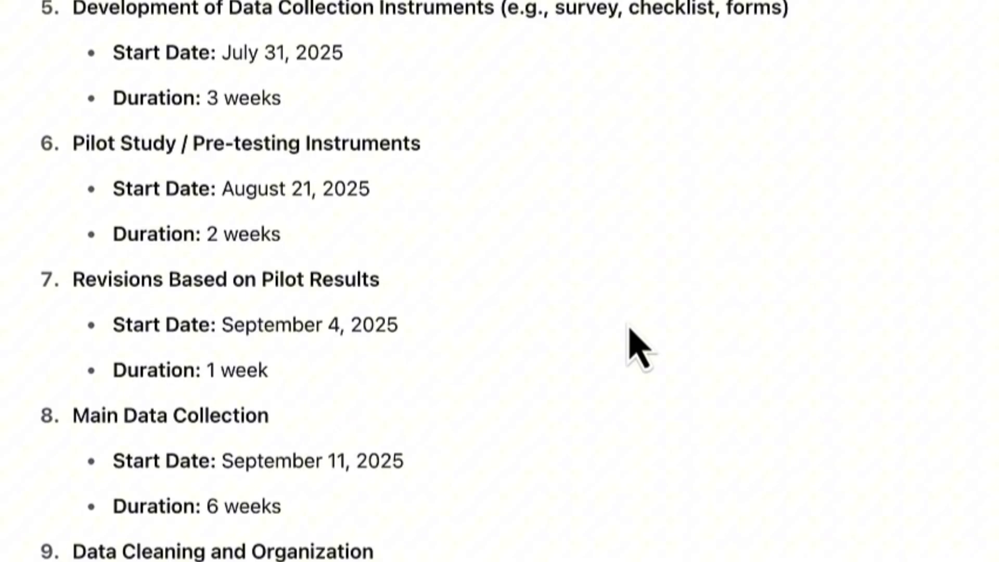
scroll(629, 338, down, 7)
scroll(631, 346, down, 6)
scroll(631, 338, down, 4)
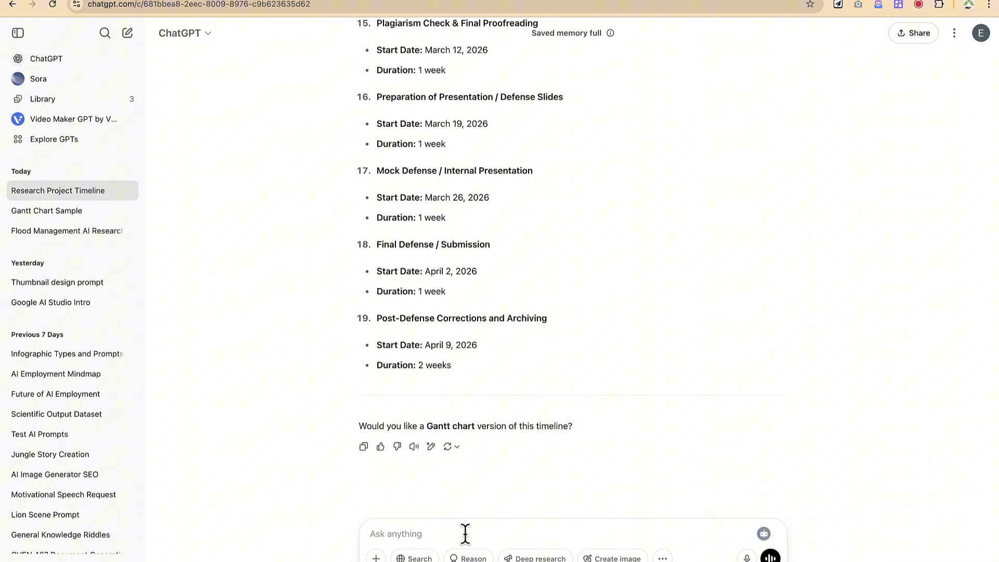
Step: Reply 'yes generate the gantt chart for me use different coloration for each task and be as clear as possible'
text(yes )
text(generate the gantt chart for me use)
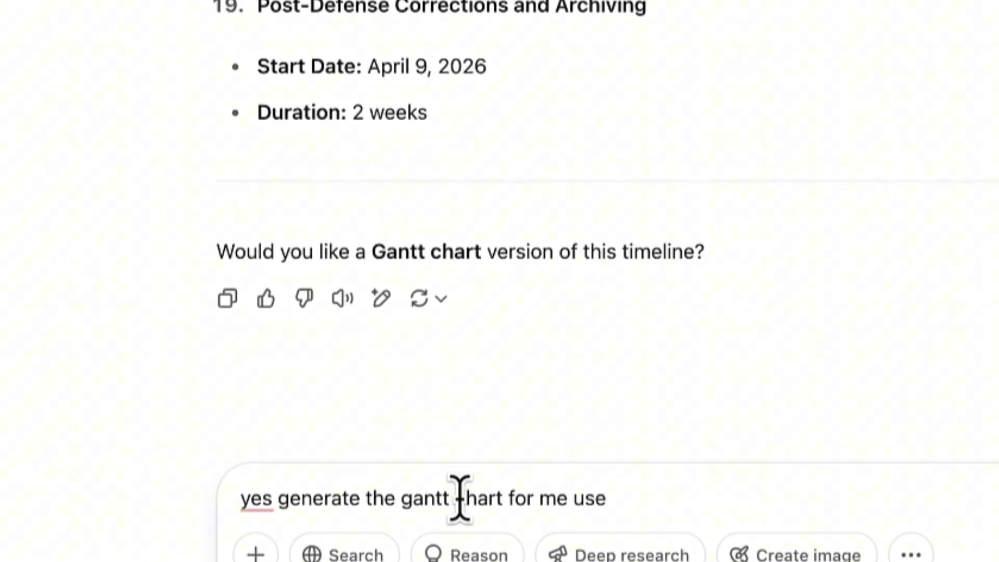
text(different coo)
key(BackSpace)
text(loration for each task and)
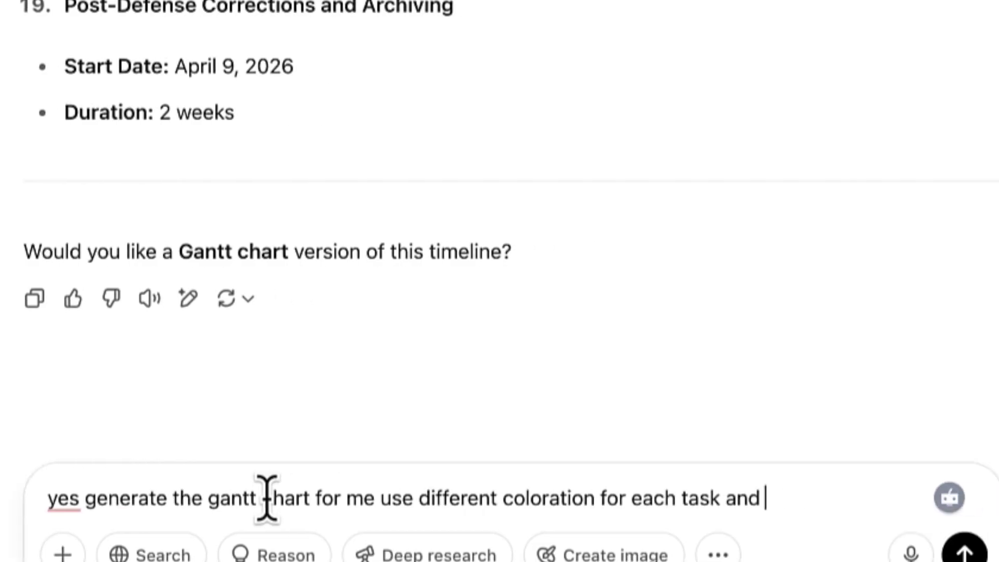
text( be as clear as possible)
key(Return)
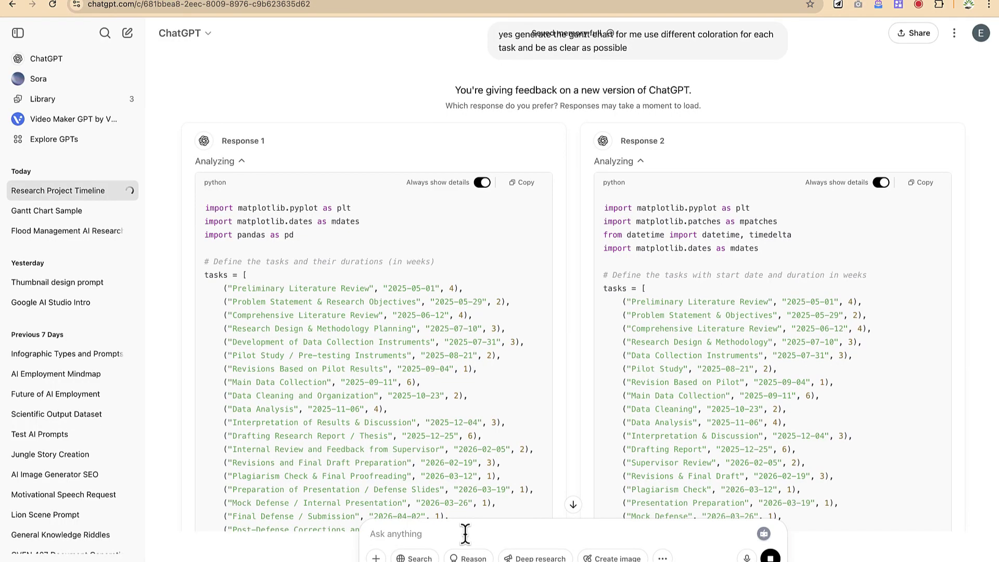
Step: Compare both responses, mark Response 2 as preferred, and scroll to its 19-task colour-coded Gantt chart
scroll(446, 383, down, 1)
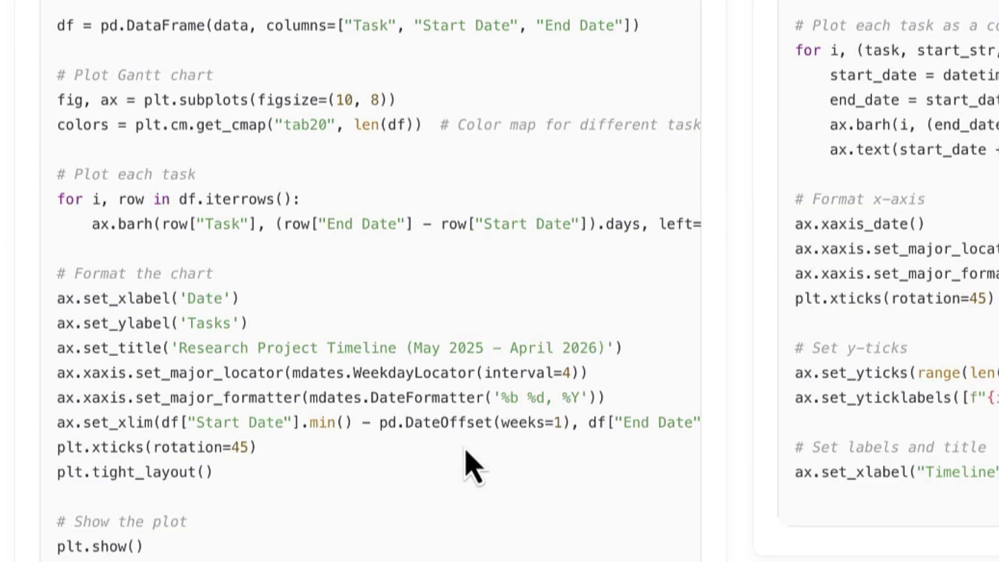
scroll(464, 449, down, 5)
scroll(464, 449, down, 5)
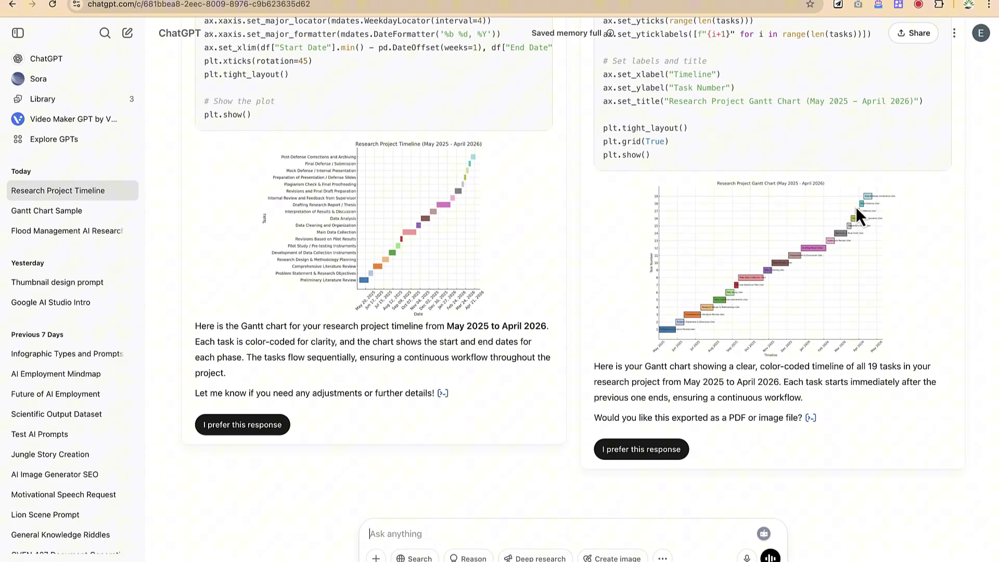
click(624, 451)
scroll(617, 396, down, 3)
scroll(617, 395, down, 7)
scroll(617, 395, down, 3)
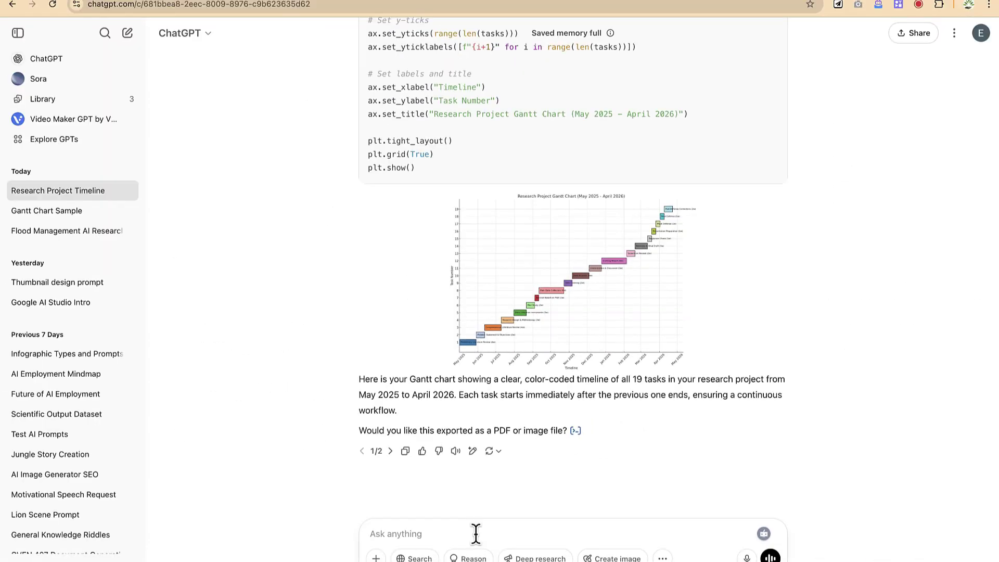
Step: Reply 'as an image', download Research_Project_Gantt_Chart.png, and show Chrome's recent downloads
text(as an image)
key(Return)
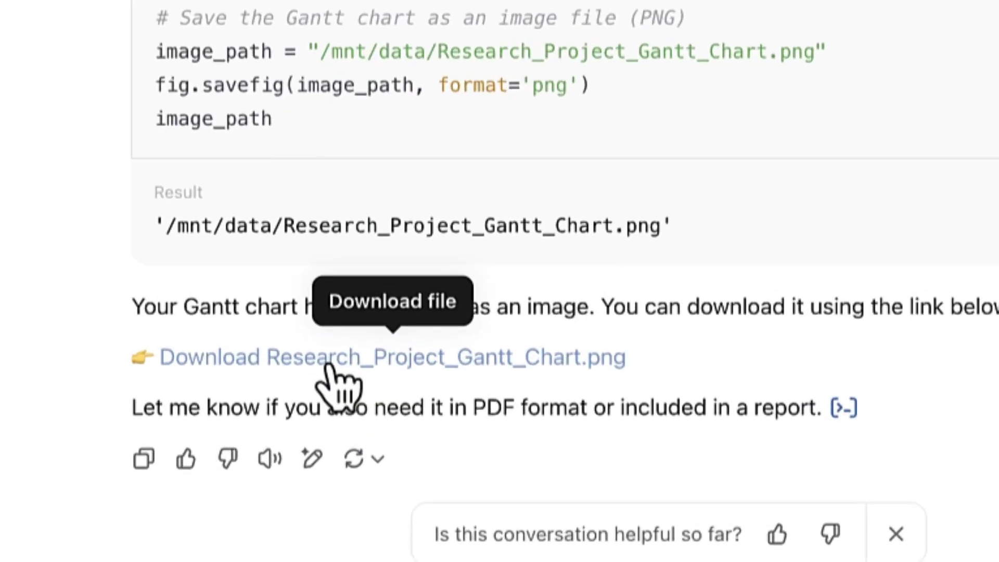
click(328, 365)
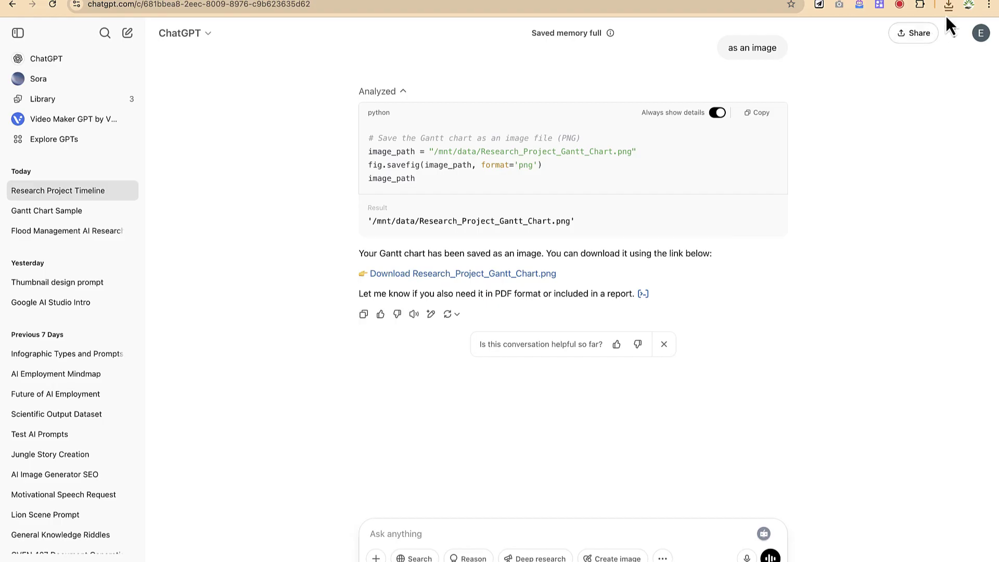
click(948, 7)
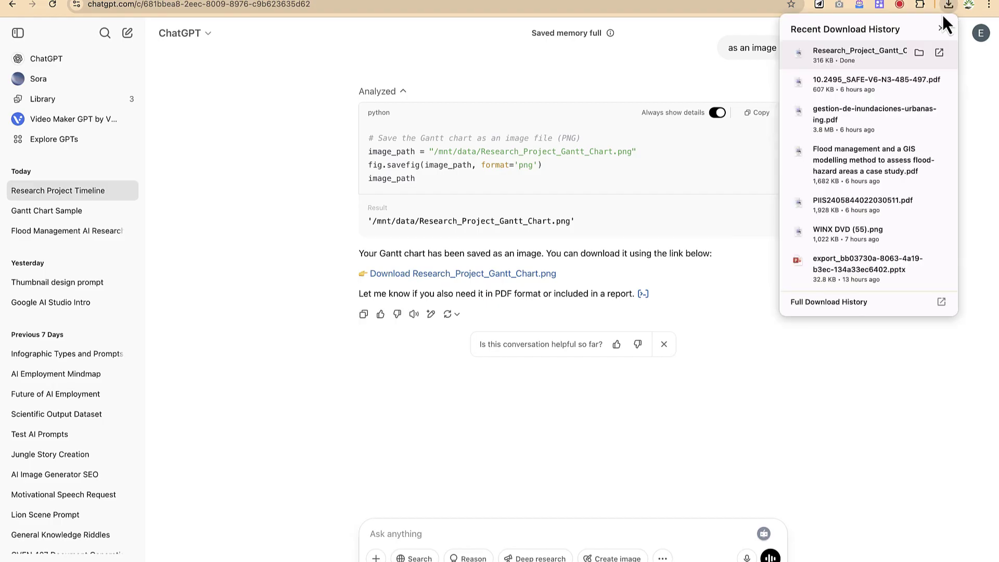
Step: Check the downloaded Gantt chart PNG in Preview, then switch back to the ChatGPT chat
click(885, 58)
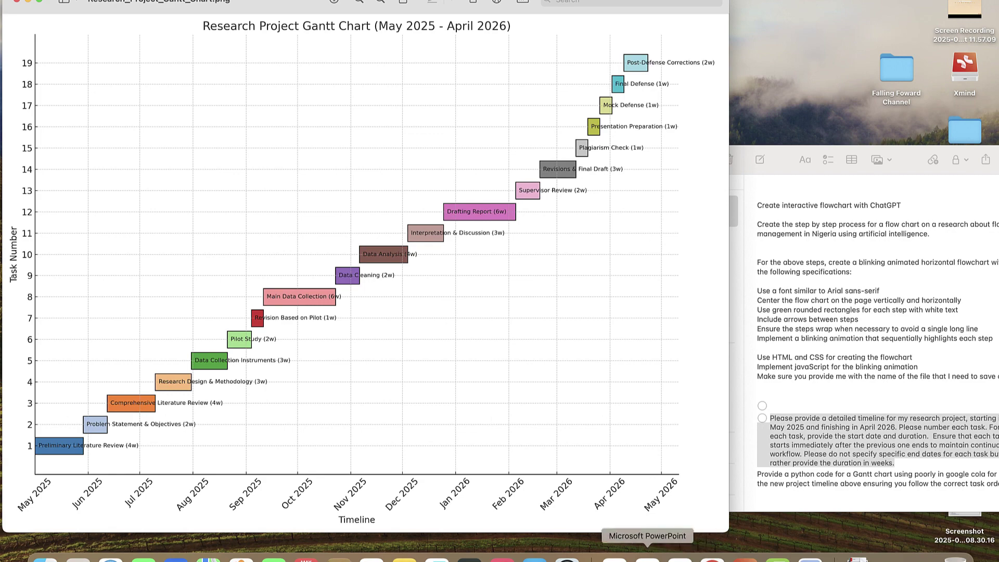
click(711, 558)
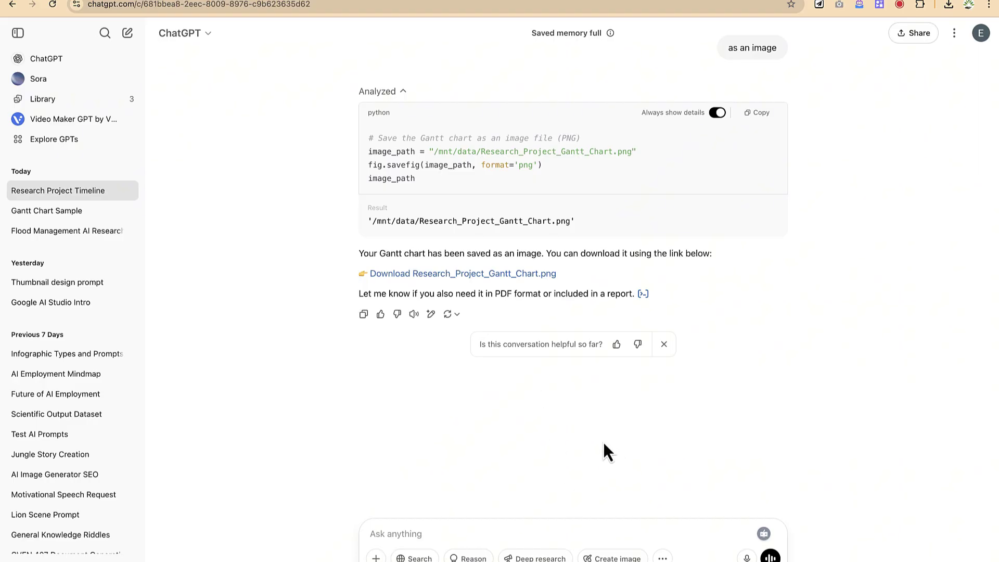
Step: Ask for Python Plotly Gantt chart code for Google Colab covering the new project, correcting 'poorly' to Plotly
text(Provide a python code for a Gantt chart using poorly in google colab for the new project timeline above ensuring you follow the correct task order.)
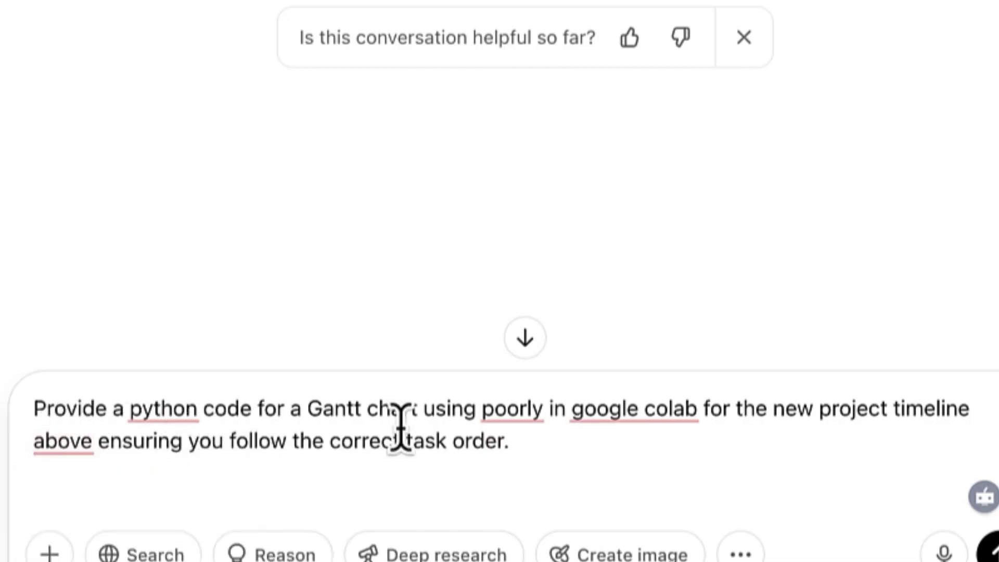
mouse_move(512, 407)
click(508, 515)
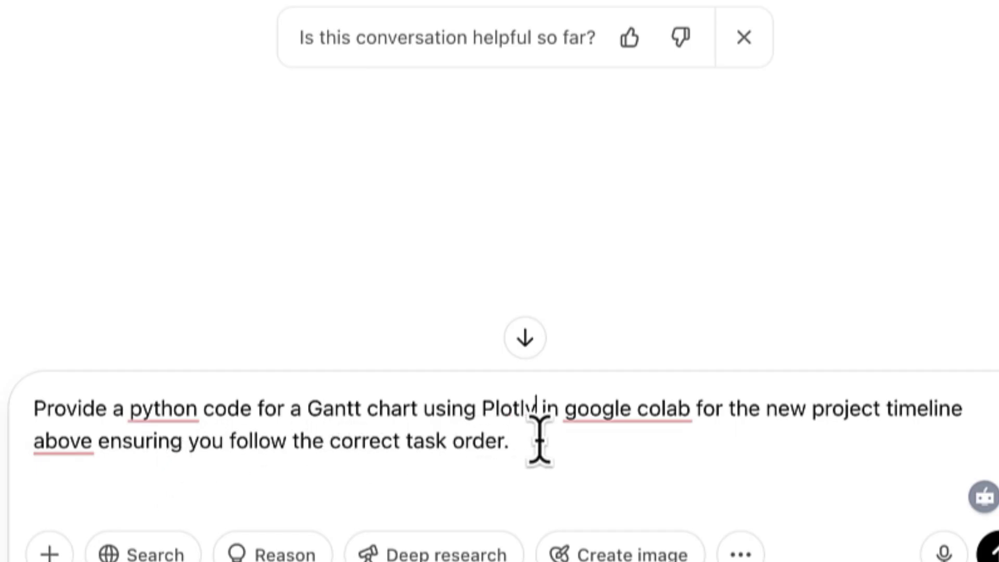
key(Return)
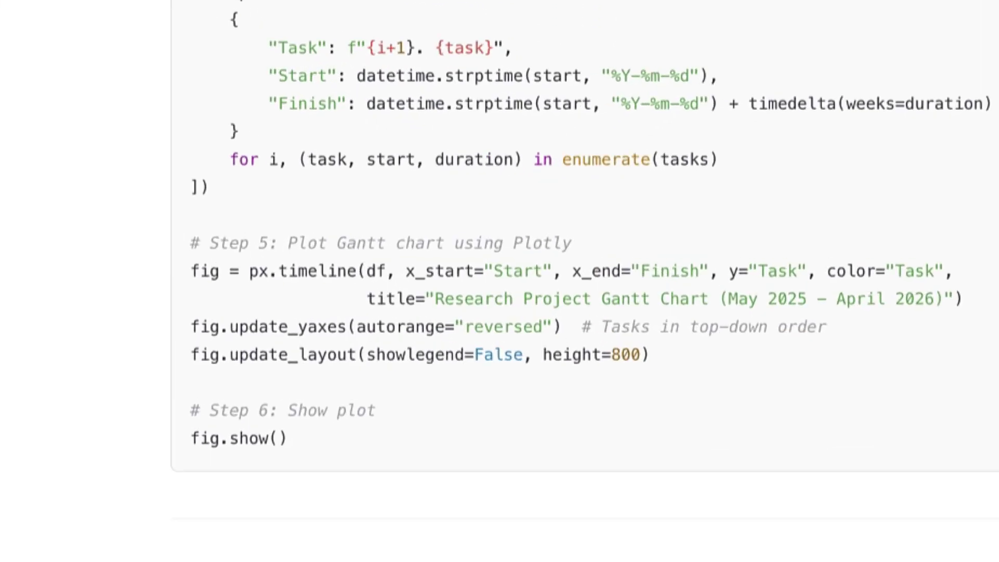
Step: Copy the Plotly Gantt chart code from the top of ChatGPT's code block
scroll(510, 180, up, 1)
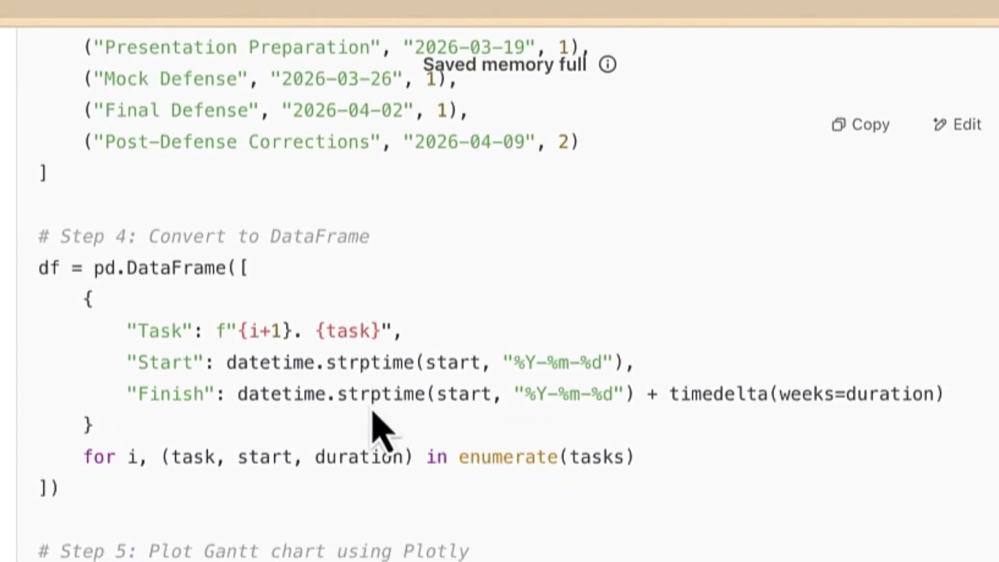
scroll(377, 429, down, 3)
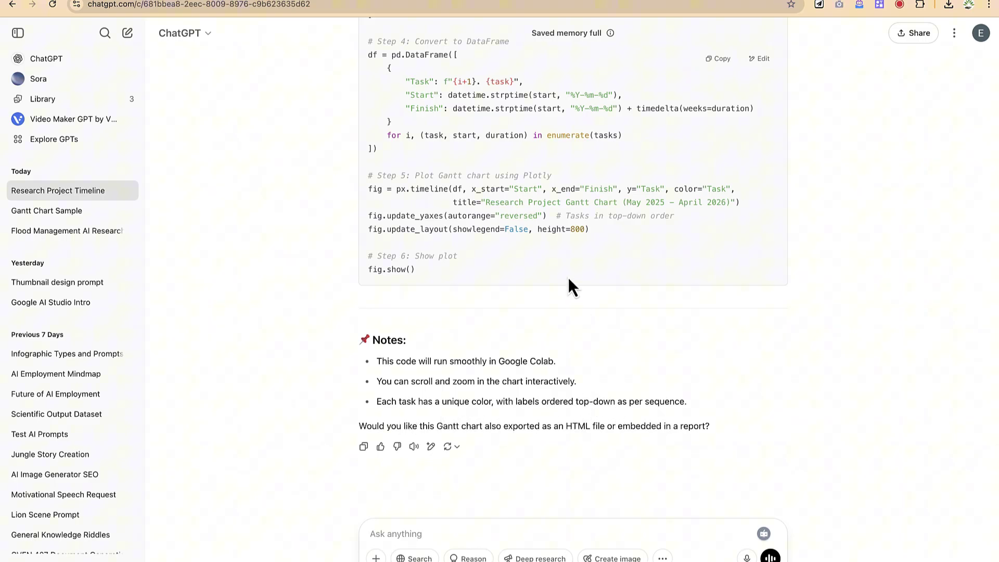
scroll(568, 279, up, 8)
scroll(568, 280, up, 4)
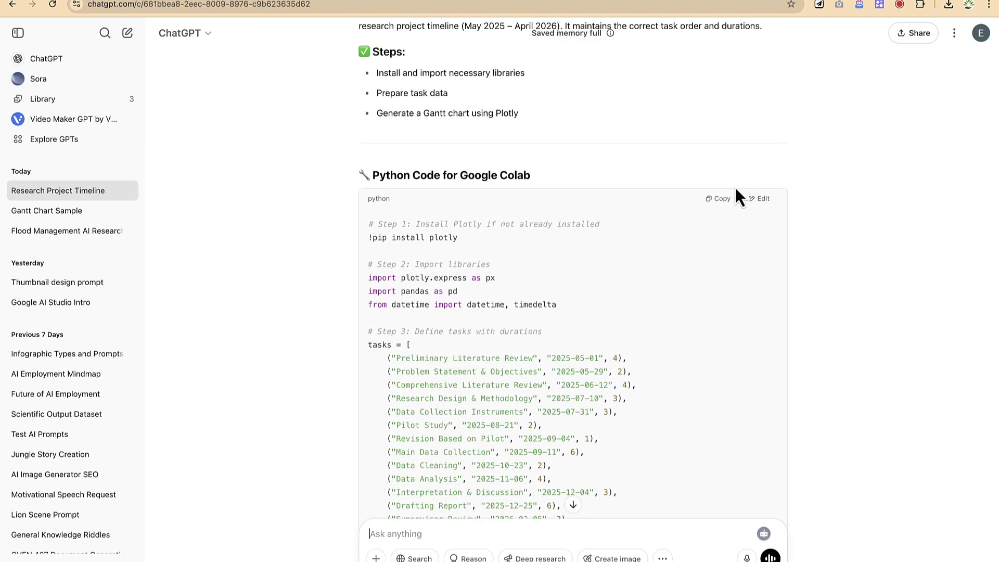
click(718, 199)
Step: Search 'google colab' in a new tab and open the Google Colab homepage
key(ctrl+t)
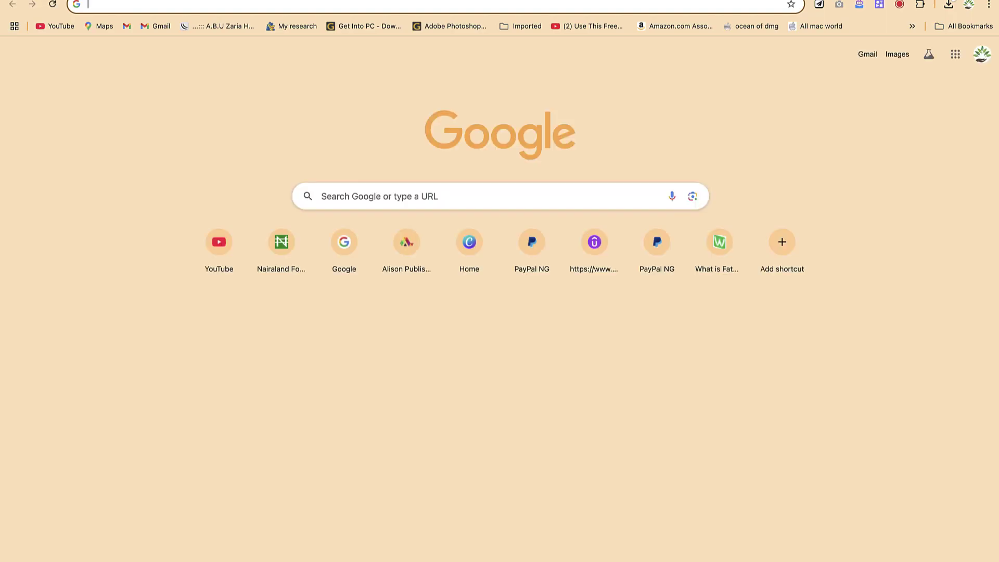
text(go)
key(BackSpace)
key(BackSpace)
text(og)
key(BackSpace)
text(ogle colab)
key(Return)
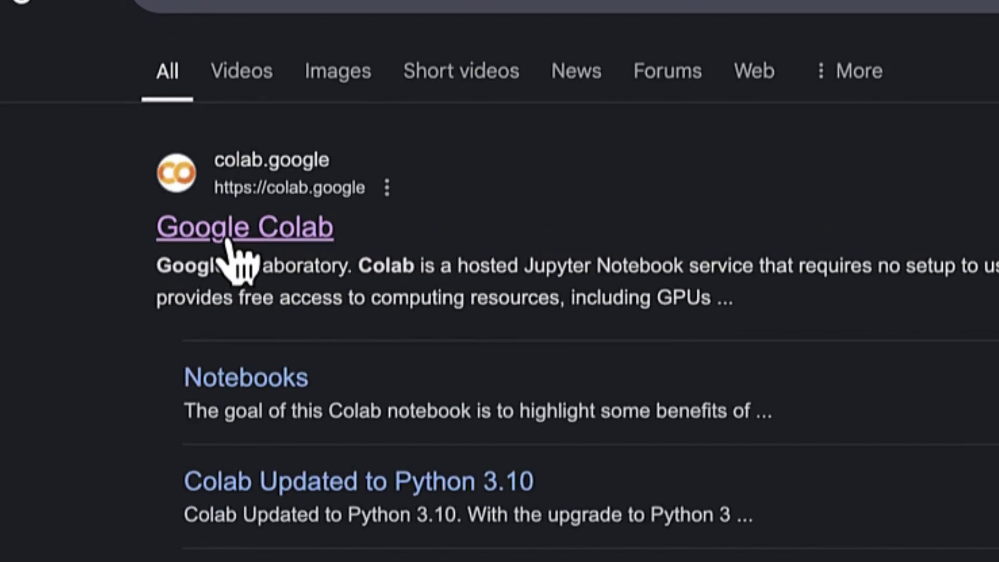
click(203, 195)
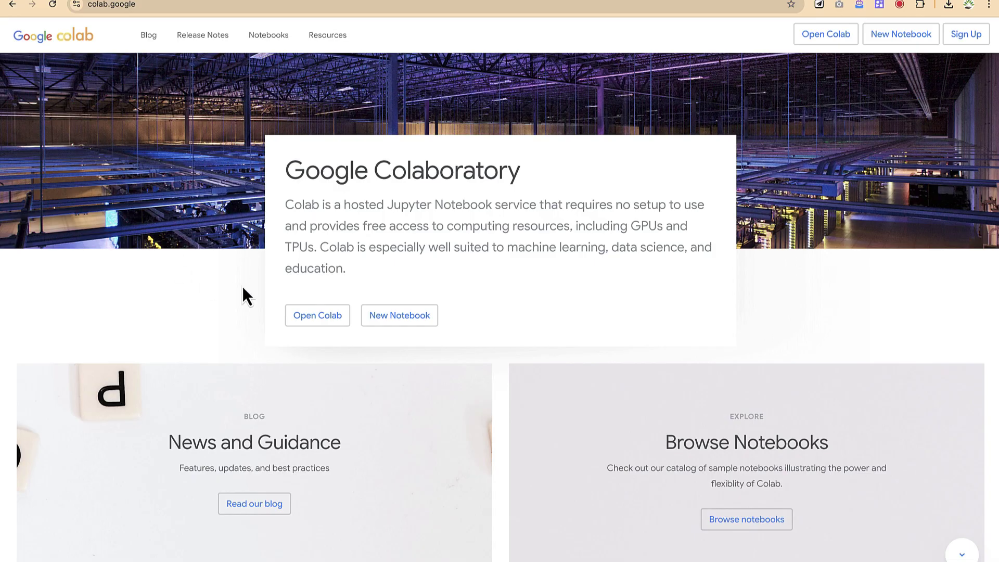
Step: Open Colab and paste the copied Plotly Gantt chart code into the new notebook's first cell
click(334, 314)
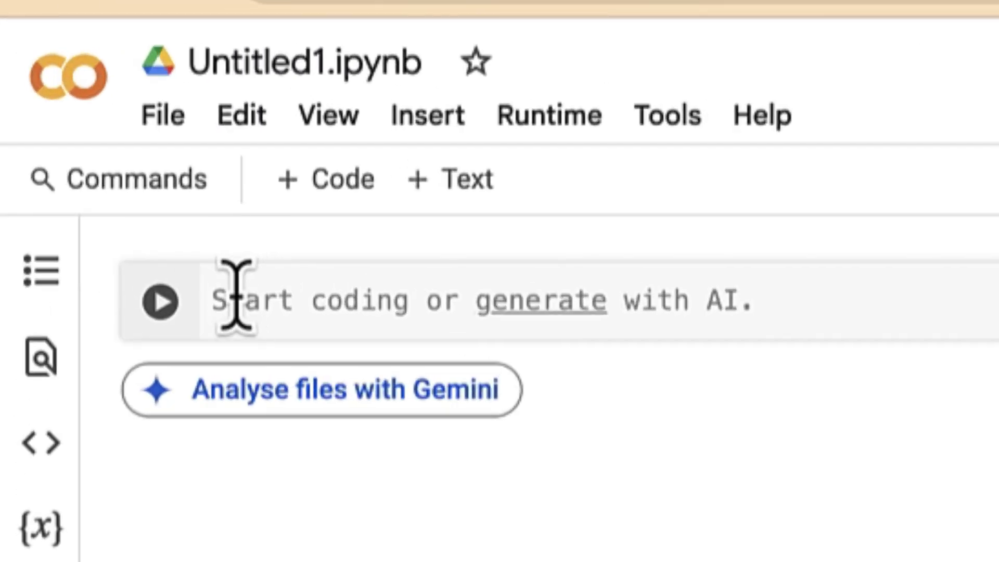
key(ctrl+v)
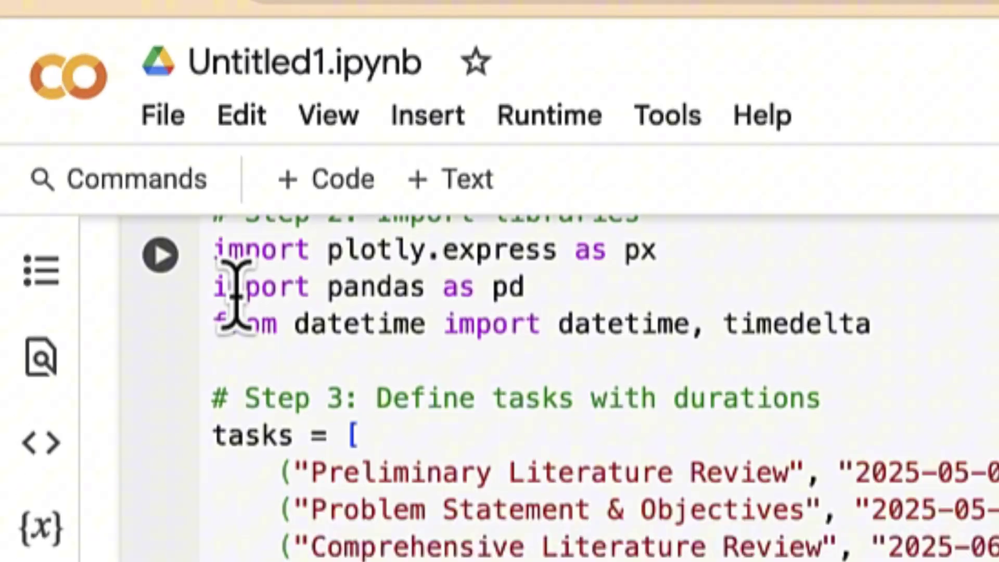
scroll(368, 435, down, 5)
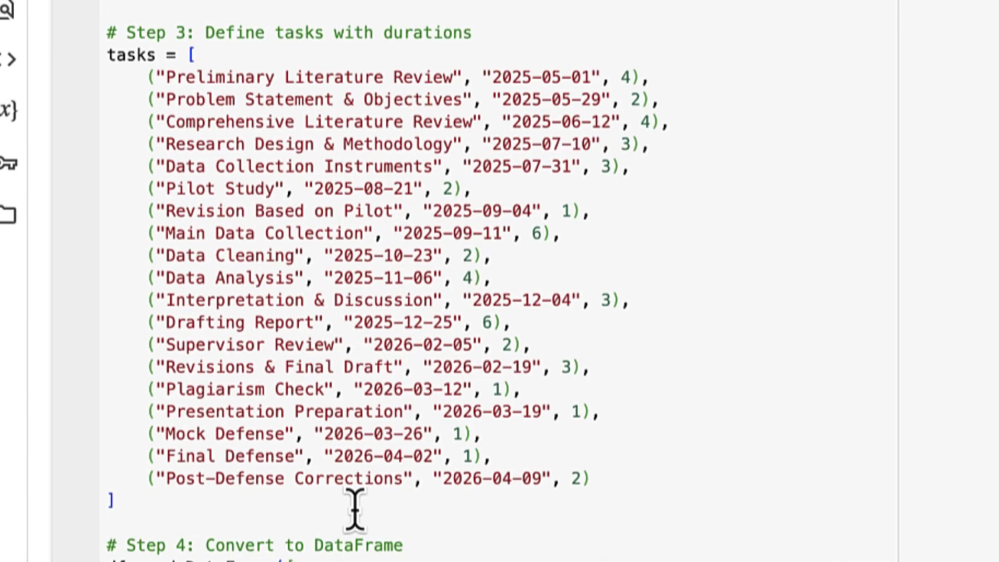
scroll(352, 495, down, 2)
scroll(354, 507, up, 3)
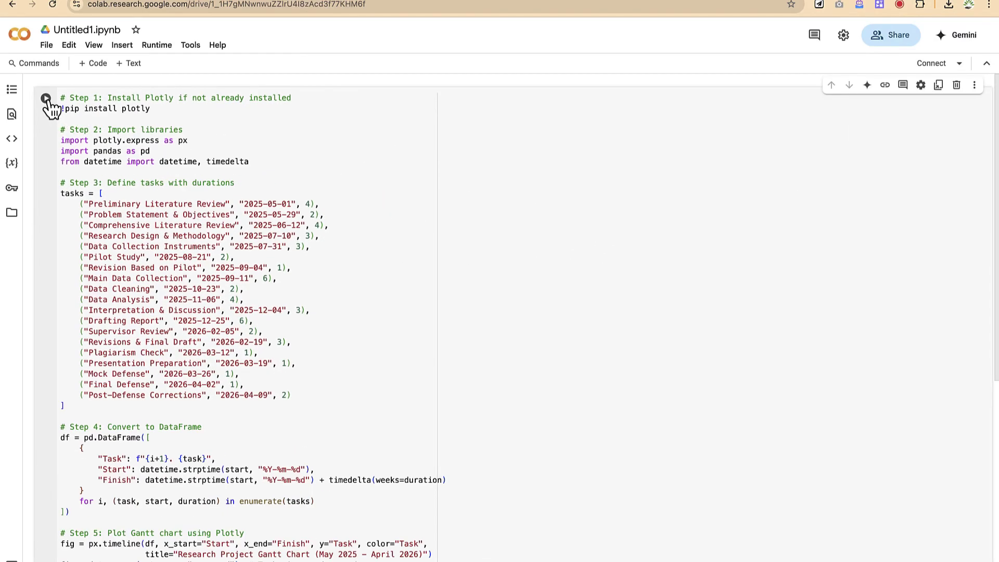
Step: Run the Gantt chart cell and scroll to the rendered 19-task Plotly chart
click(47, 100)
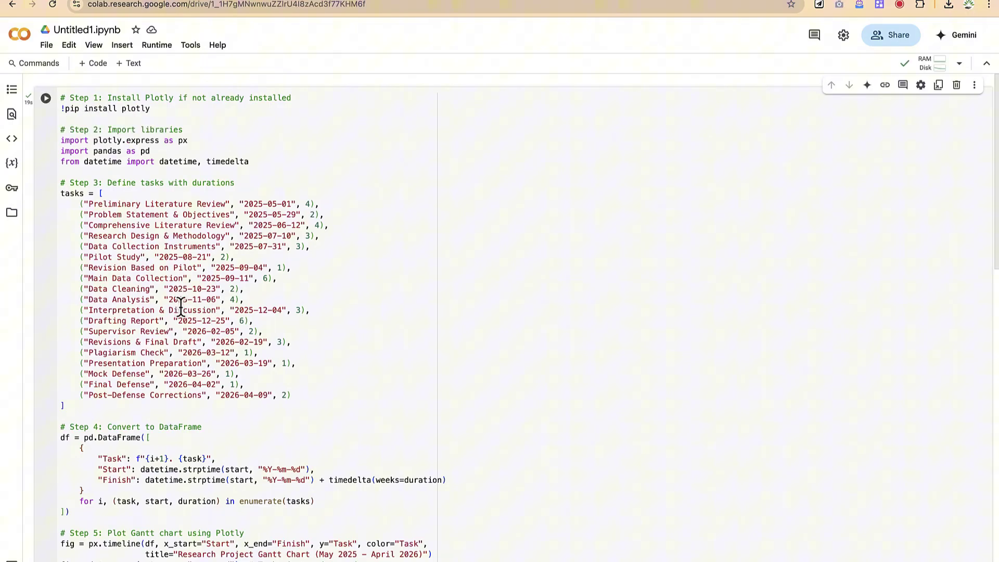
scroll(147, 330, down, 1)
scroll(147, 330, down, 6)
scroll(147, 331, down, 3)
scroll(148, 330, down, 2)
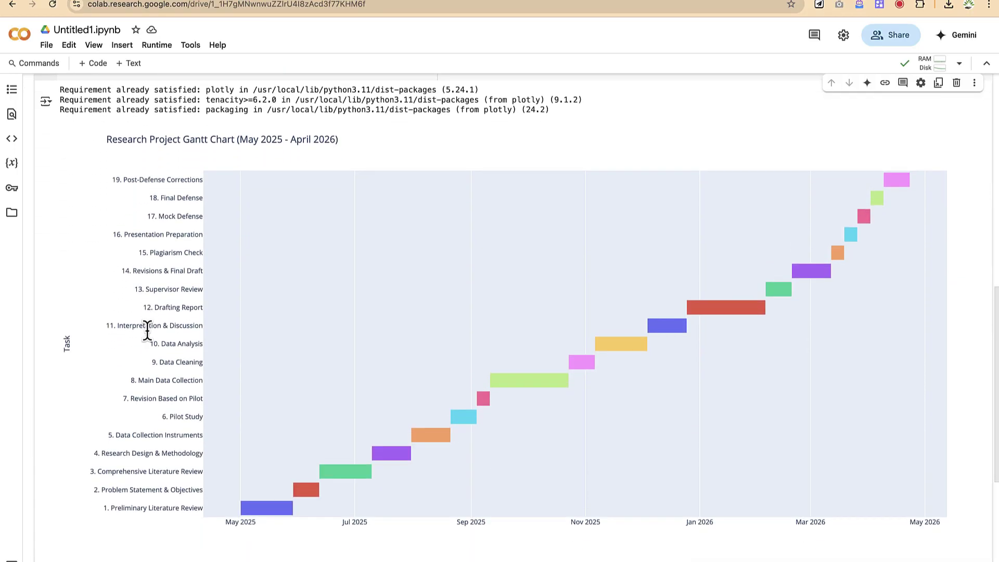
scroll(147, 330, down, 1)
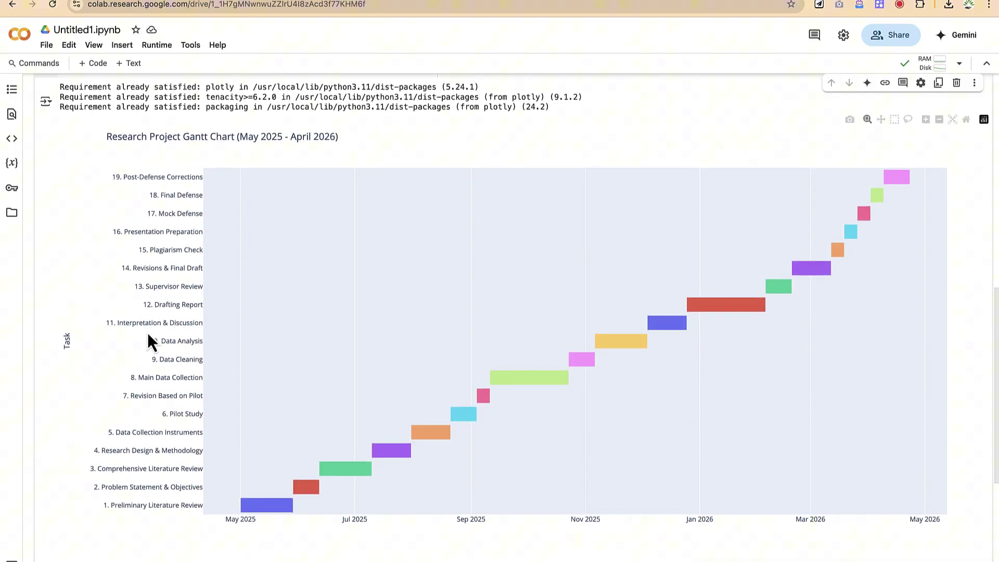
scroll(148, 341, up, 1)
scroll(148, 341, up, 2)
scroll(147, 340, down, 2)
scroll(148, 340, down, 1)
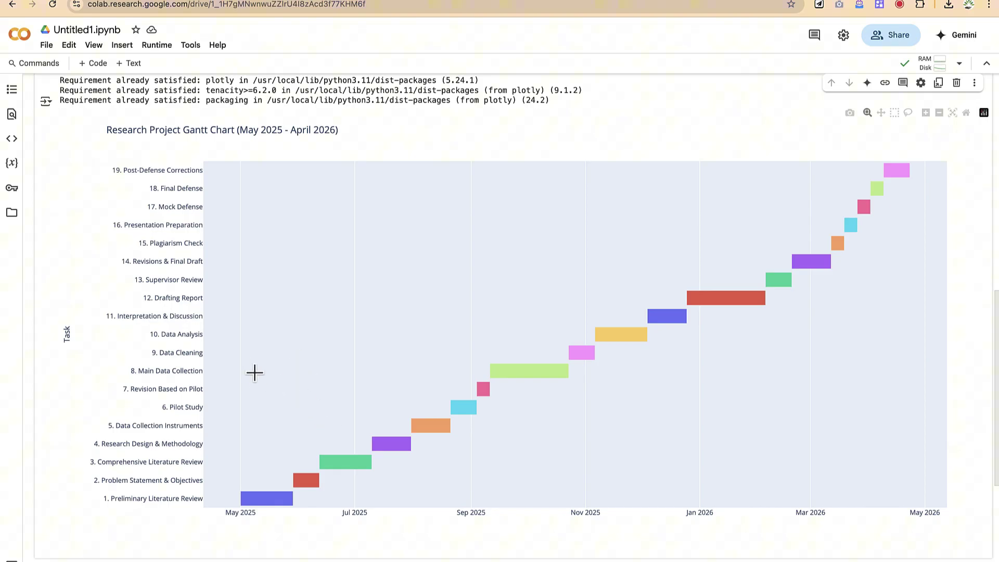
scroll(313, 450, down, 2)
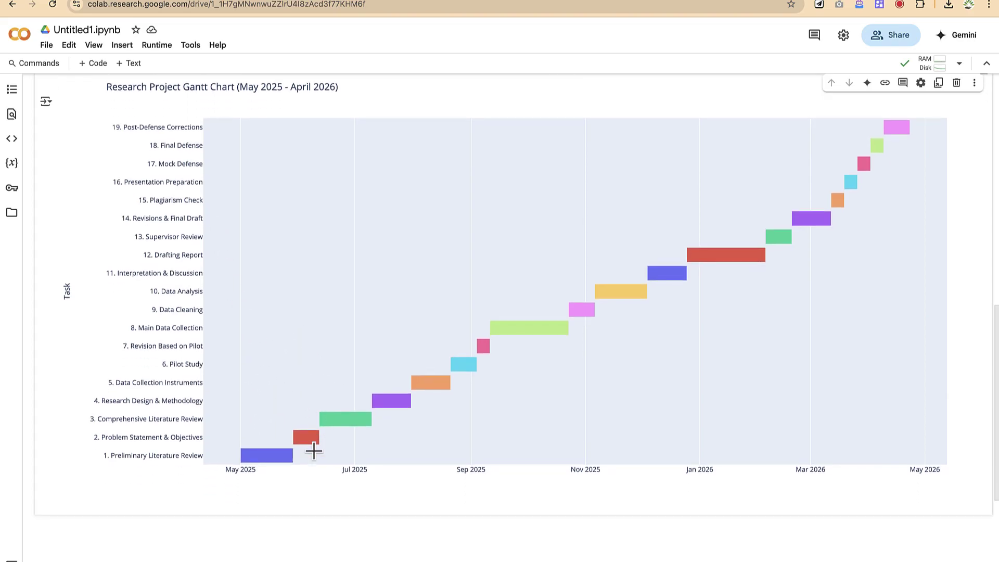
scroll(312, 448, down, 2)
scroll(313, 448, up, 4)
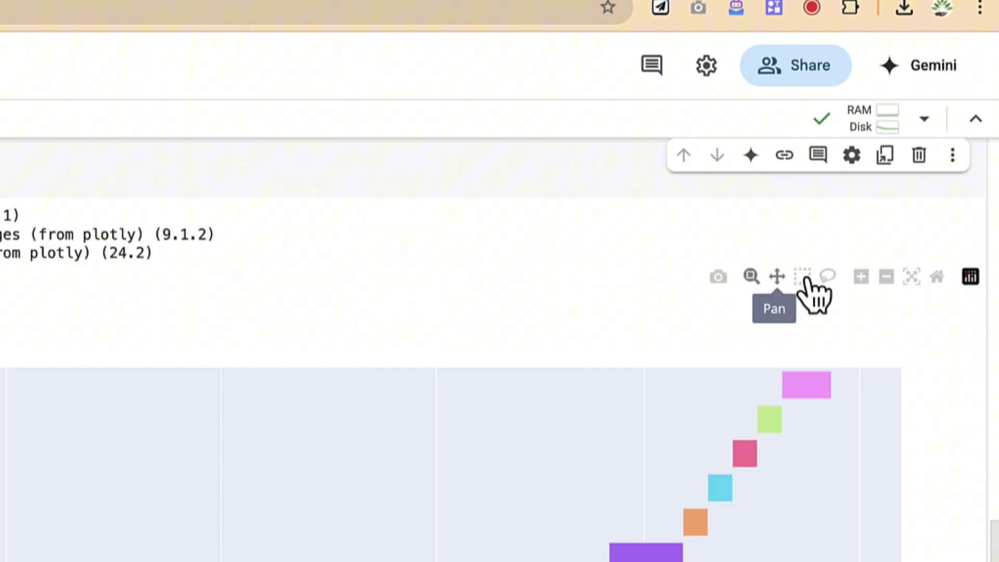
Step: Save the Plotly chart as newplot.png and open it from Chrome's downloads
click(718, 278)
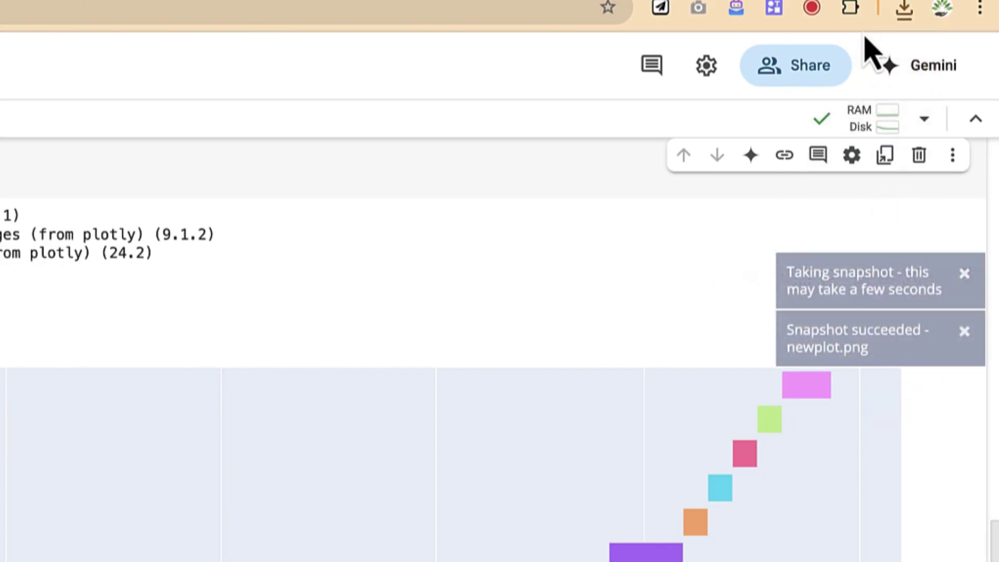
click(903, 12)
click(788, 110)
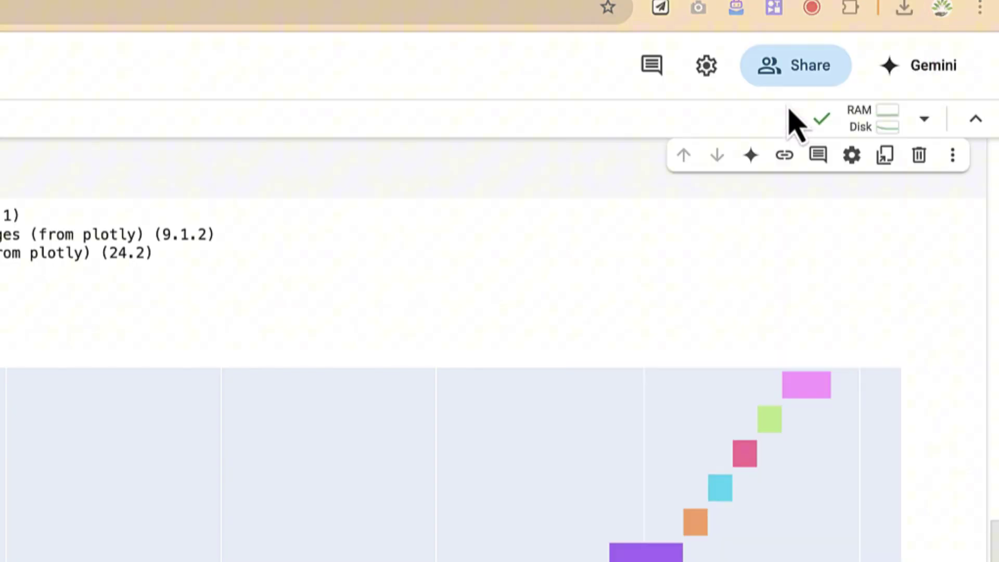